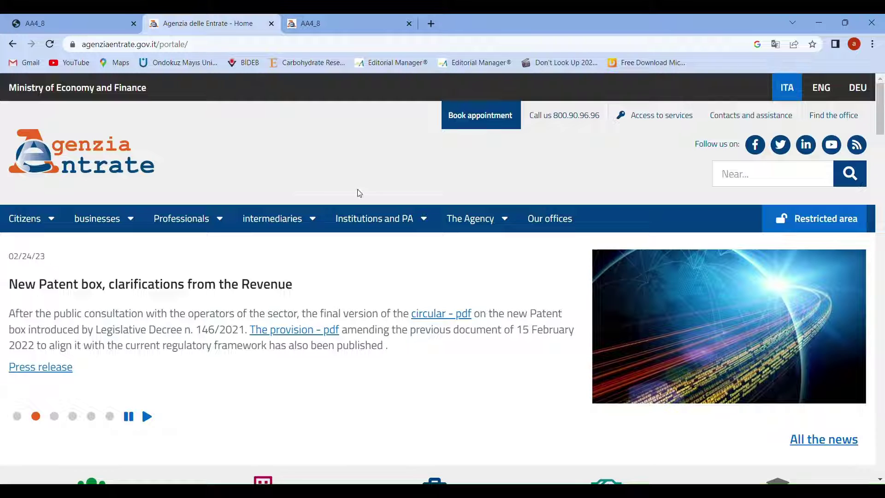
Search the Agenzia delle Entrate site for 'aa4/8' and scroll to the editable AA4_8 template result.
click(760, 180)
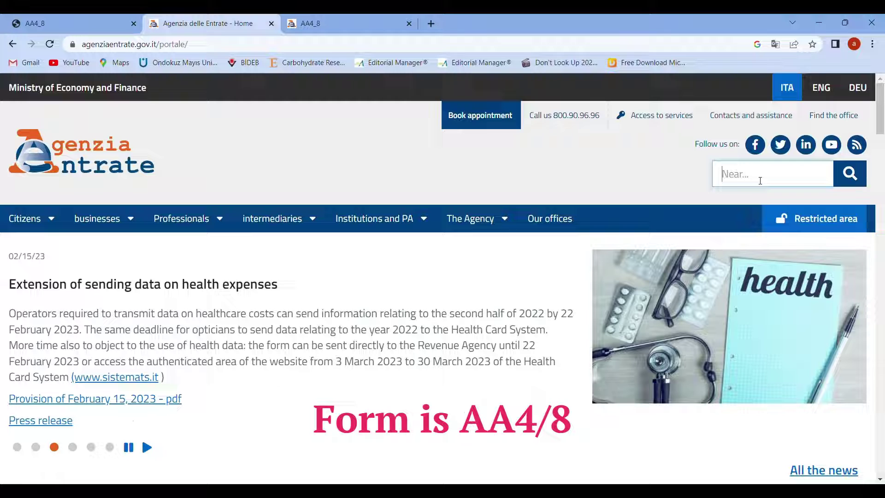
text(aa4/8)
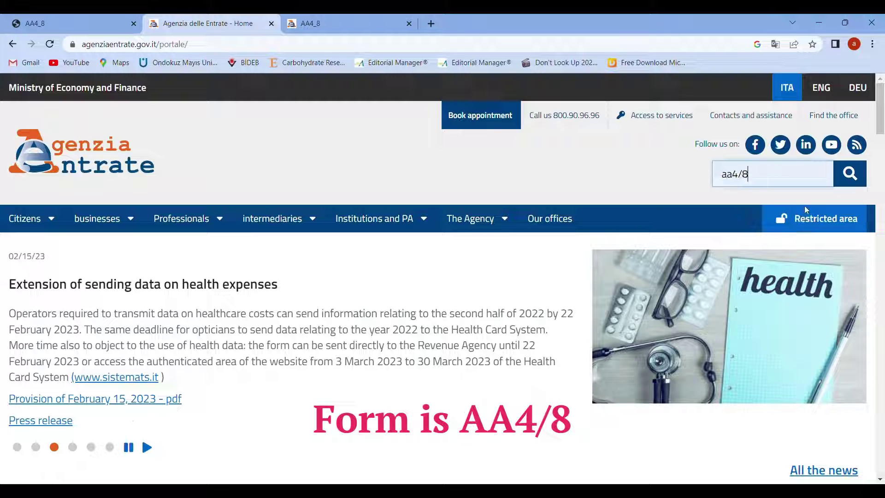
click(855, 182)
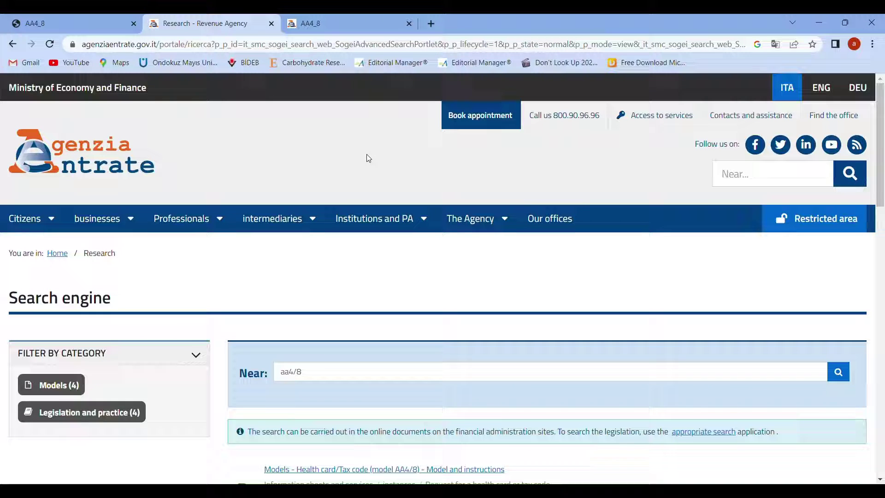
scroll(348, 157, down, 6)
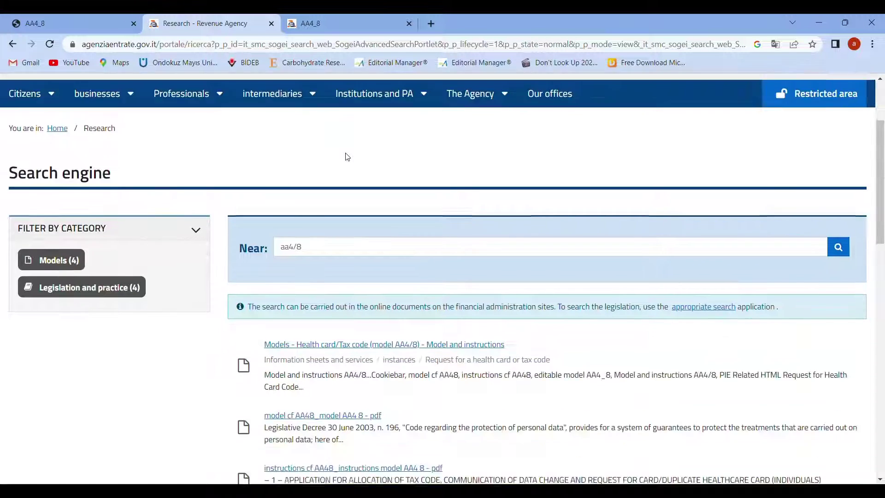
scroll(347, 159, down, 2)
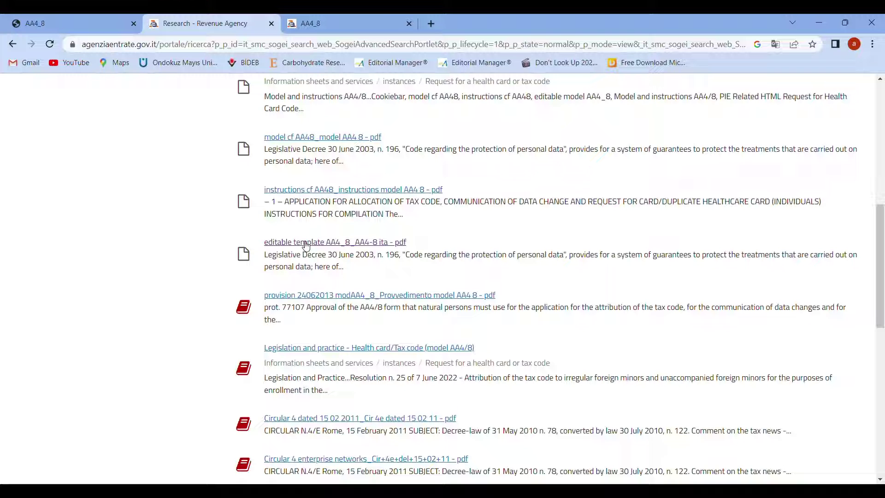
Open the editable AA4_8 template PDF and scroll past the privacy notice to the form on page 2.
click(331, 246)
click(350, 23)
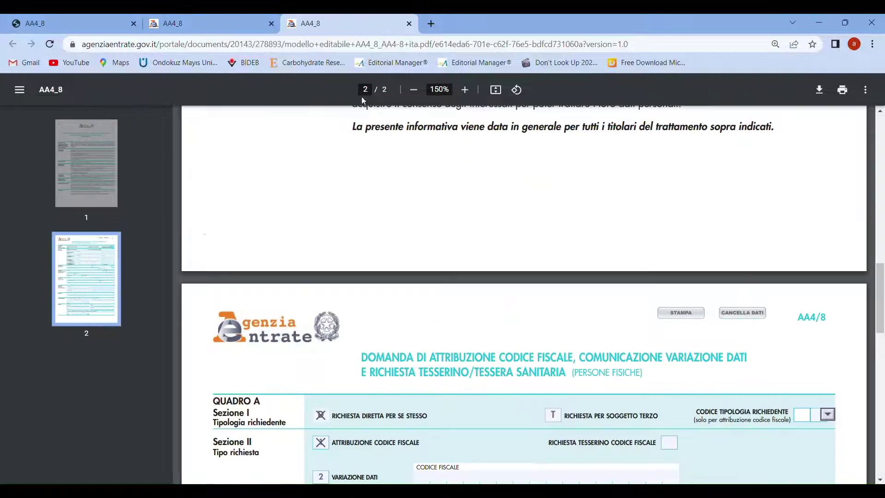
scroll(391, 195, up, 15)
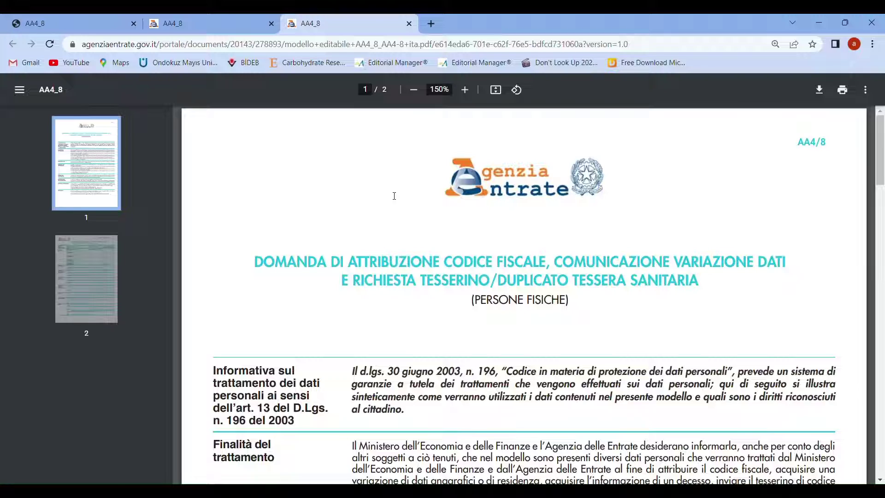
scroll(394, 195, down, 9)
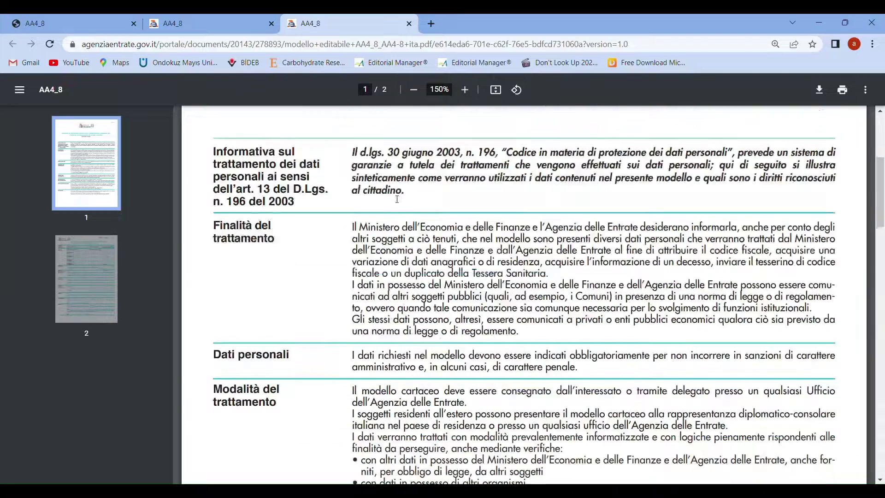
scroll(396, 198, down, 9)
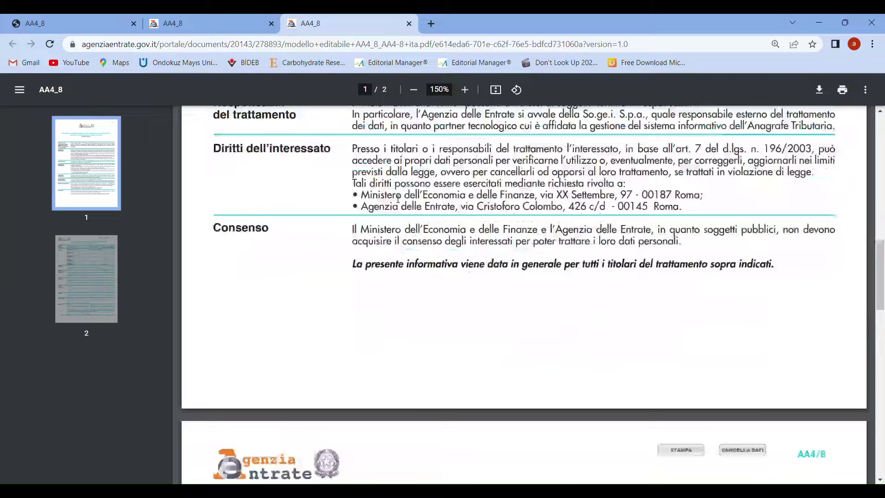
scroll(395, 197, down, 3)
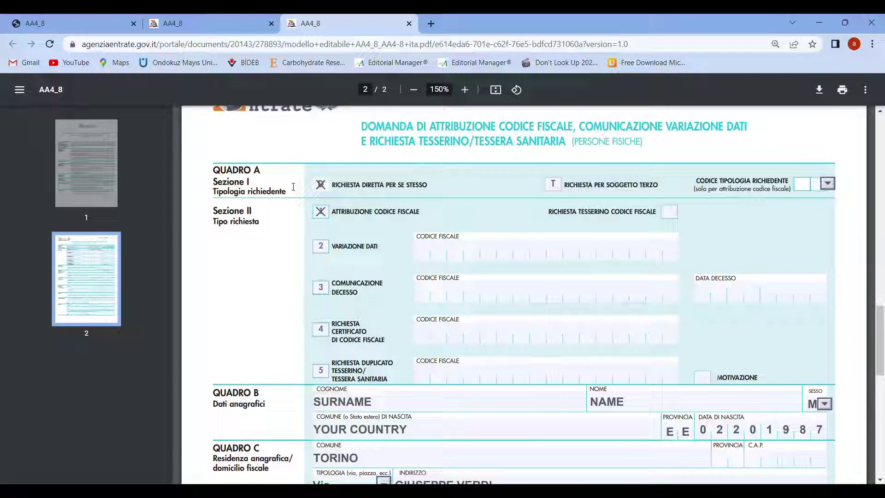
scroll(291, 186, down, 6)
scroll(289, 185, up, 7)
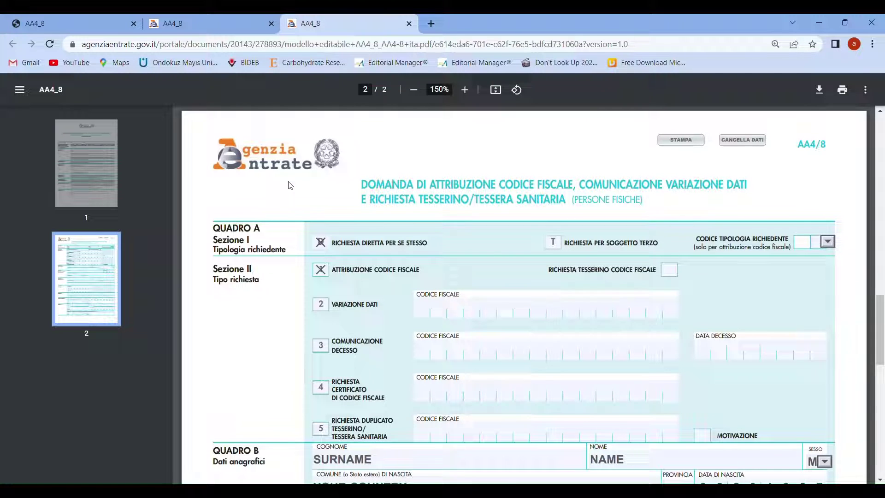
scroll(290, 185, down, 4)
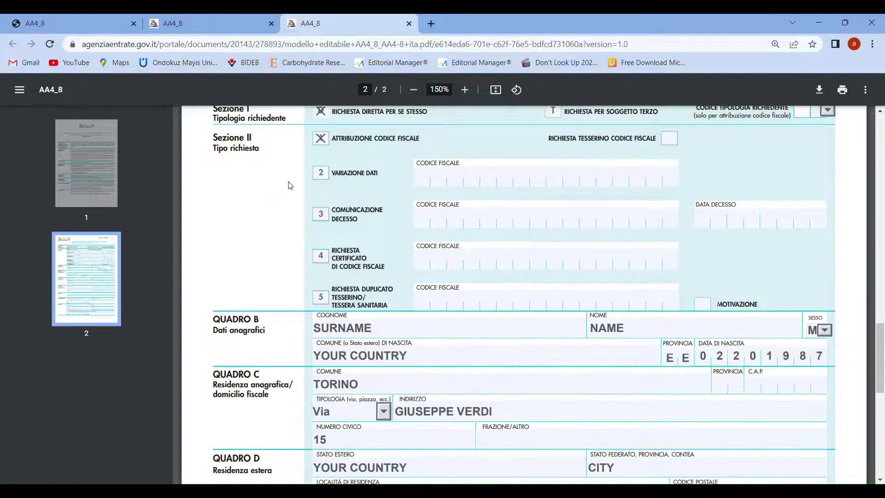
scroll(273, 169, up, 3)
scroll(268, 241, down, 3)
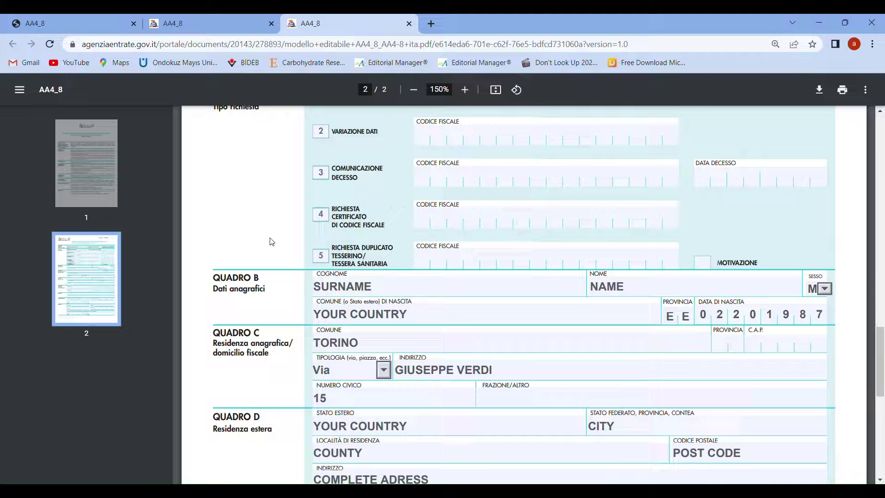
scroll(275, 295, down, 1)
scroll(275, 296, down, 3)
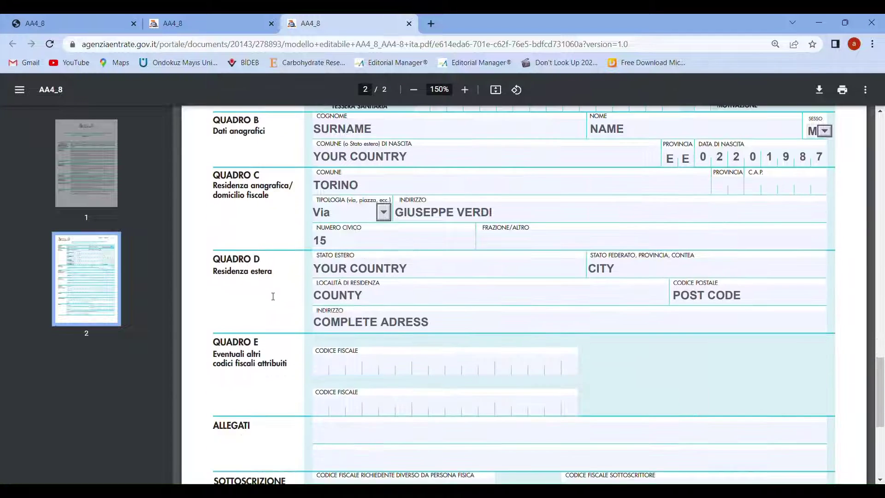
scroll(286, 290, up, 9)
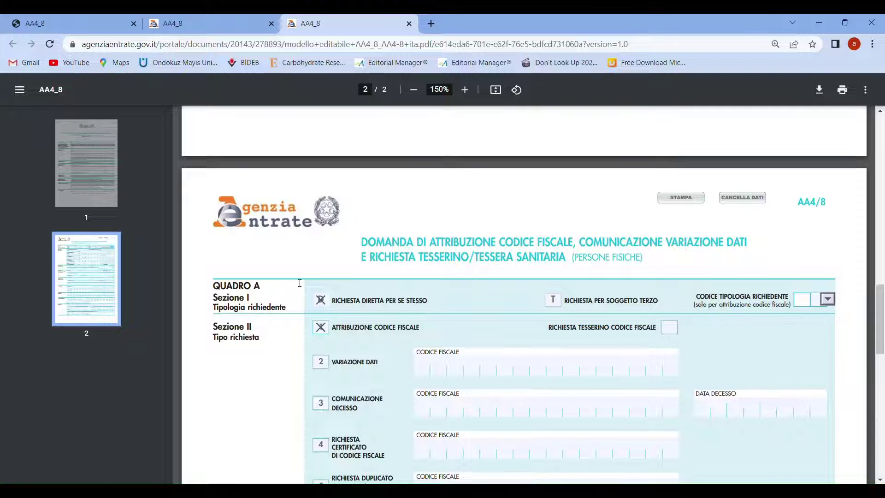
Keep the self-request mark set to X after briefly changing it to D.
click(324, 303)
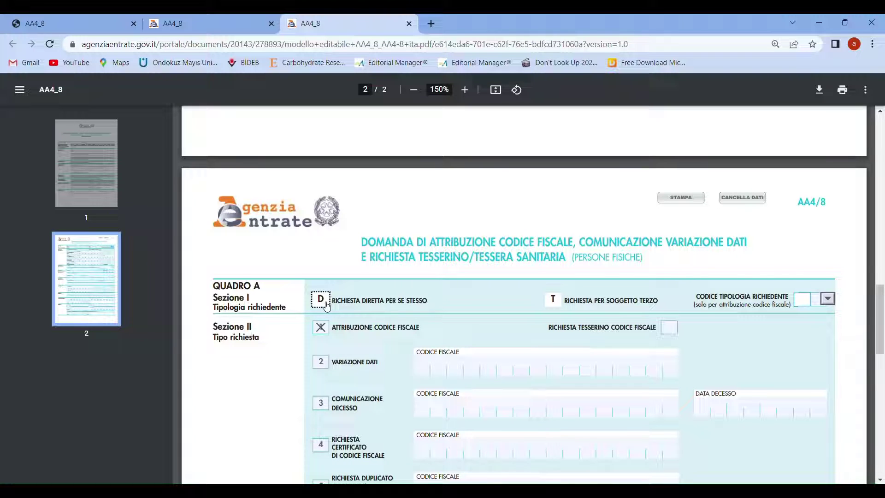
click(326, 304)
scroll(275, 290, down, 2)
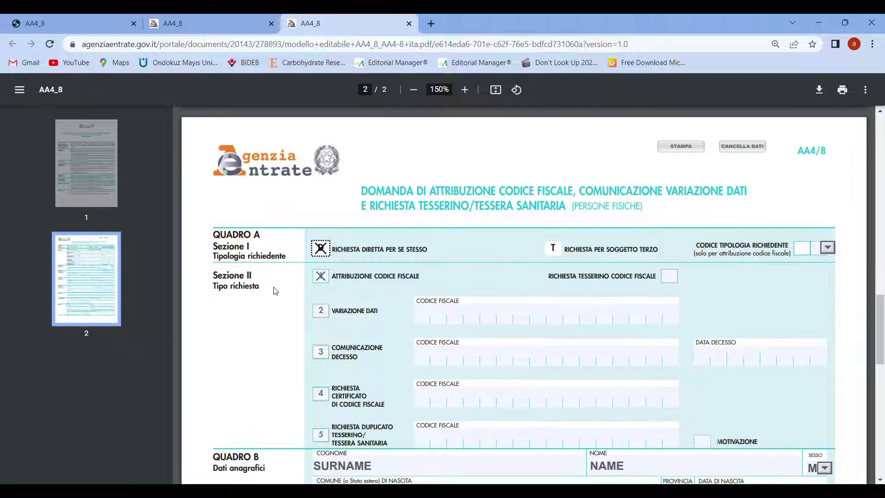
Leave Attribuzione codice fiscale ticked in Quadro A, then scroll down toward Quadri B–D.
click(332, 272)
click(332, 272)
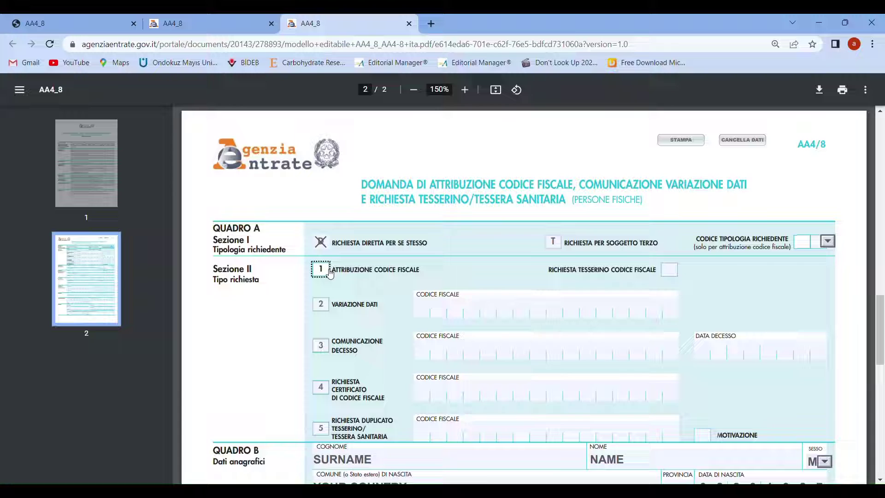
click(327, 274)
scroll(347, 275, down, 4)
scroll(347, 275, down, 1)
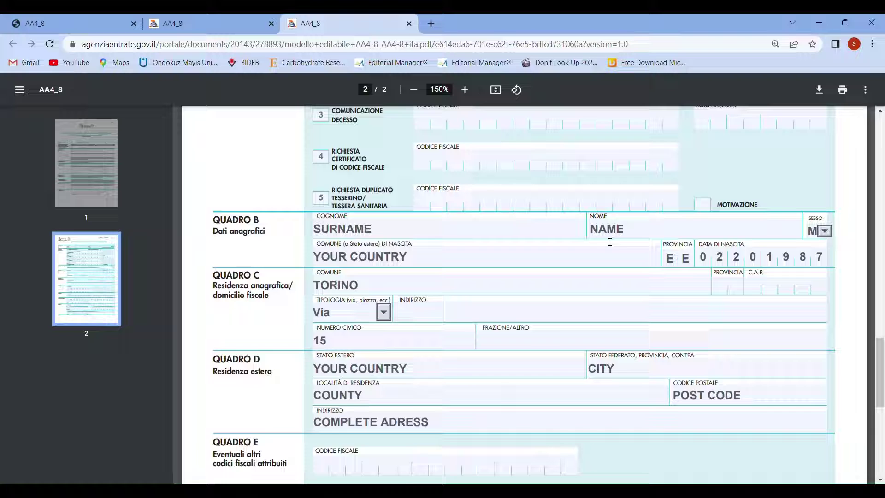
click(826, 231)
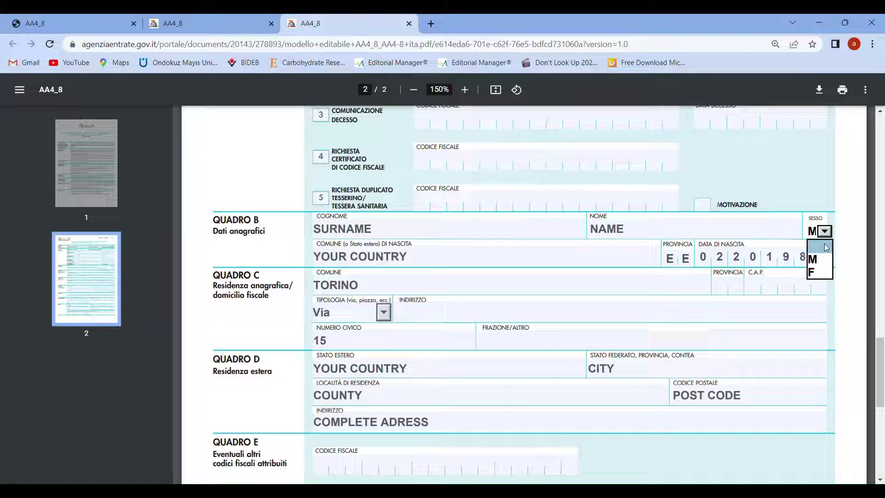
click(823, 259)
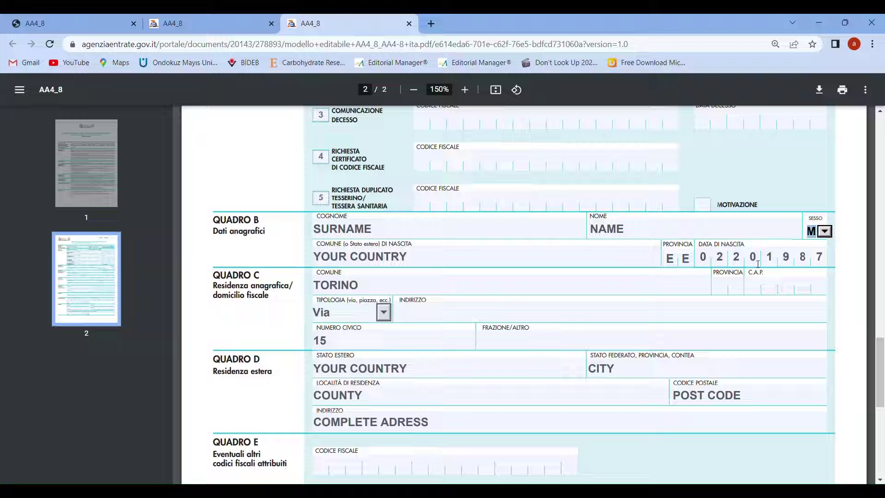
scroll(785, 262, down, 1)
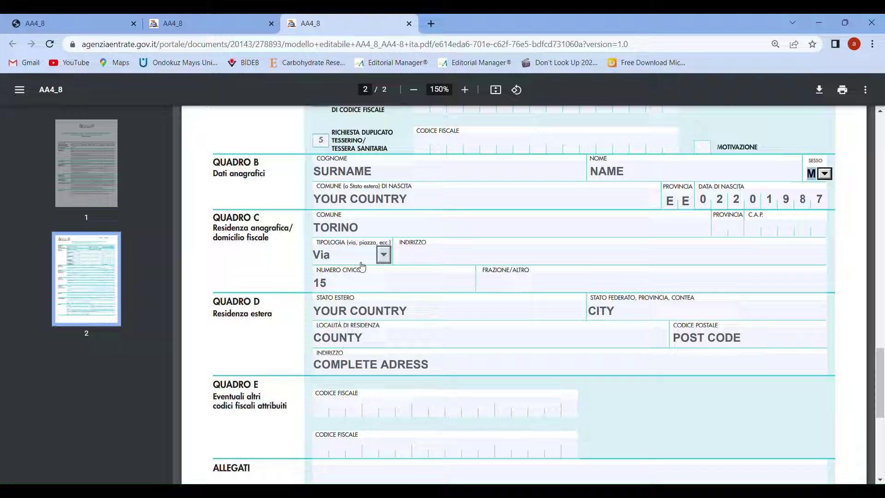
click(384, 256)
click(384, 254)
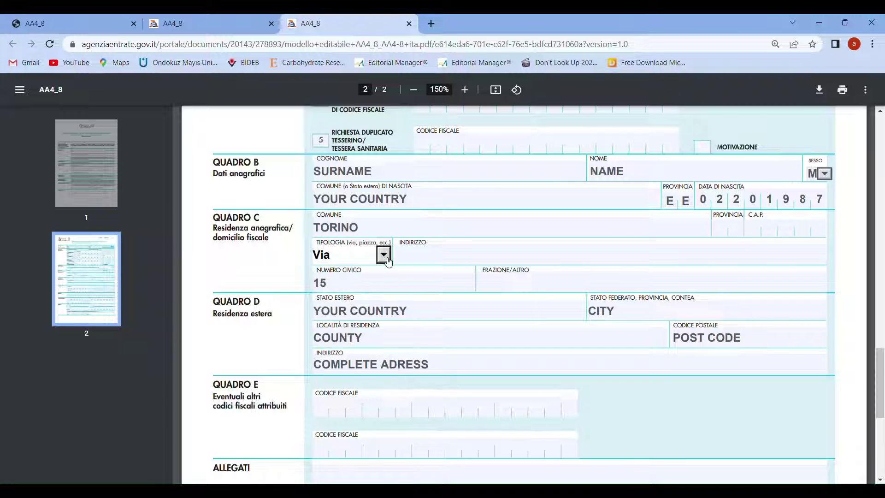
click(425, 259)
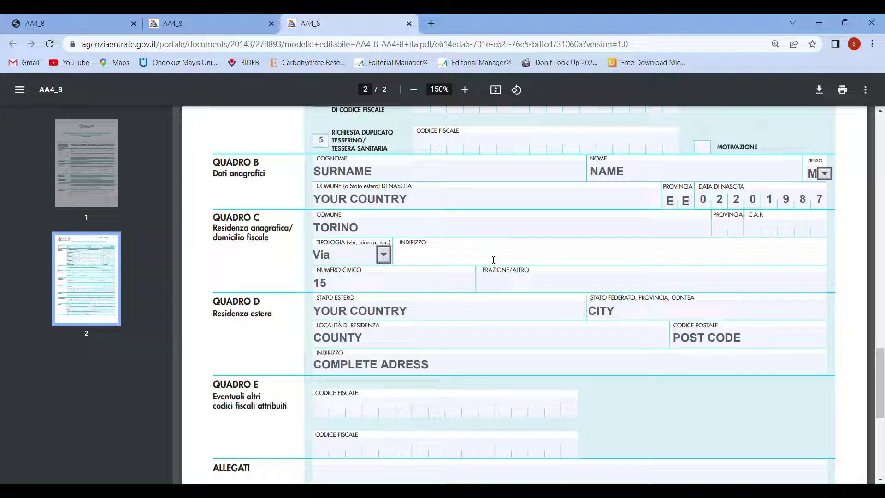
scroll(494, 260, down, 2)
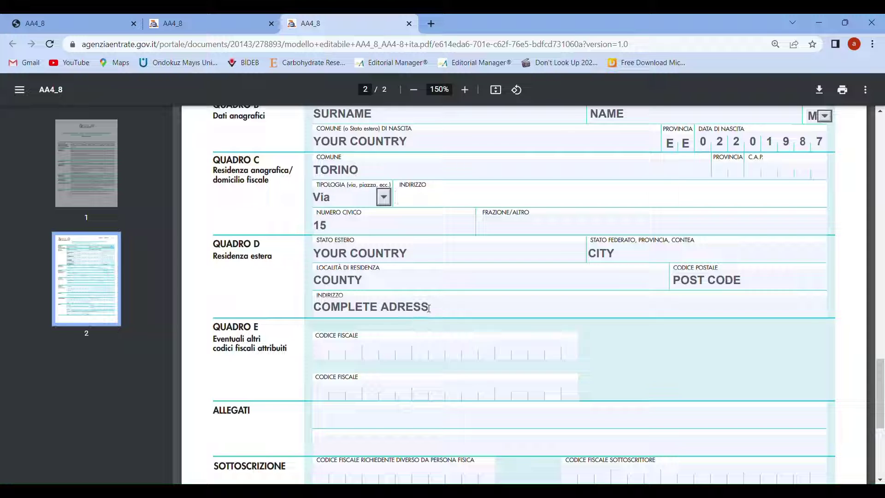
scroll(429, 308, down, 2)
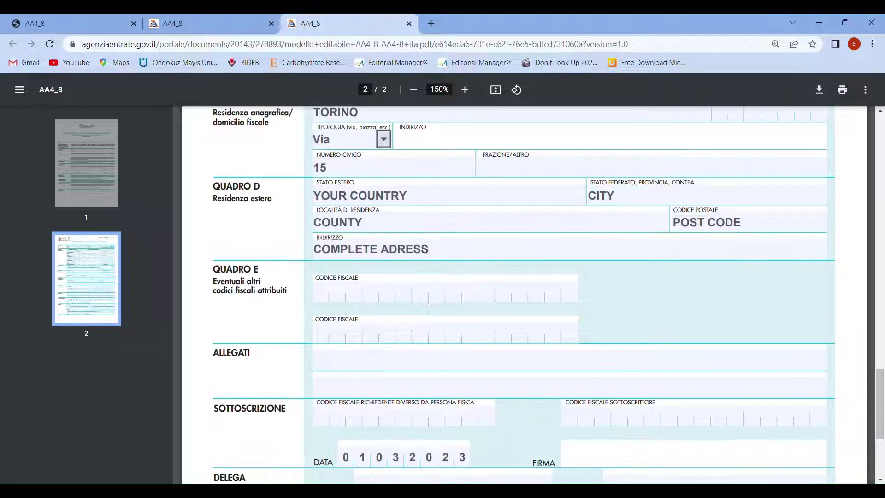
scroll(429, 308, down, 3)
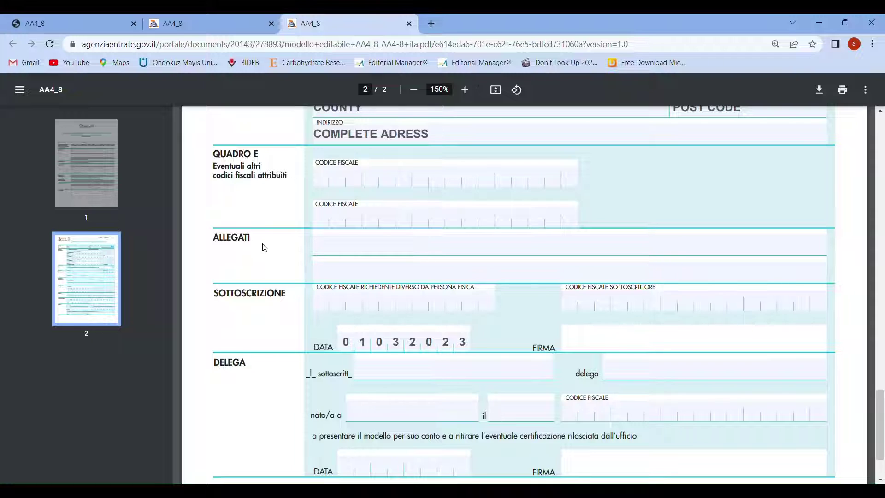
scroll(263, 250, down, 2)
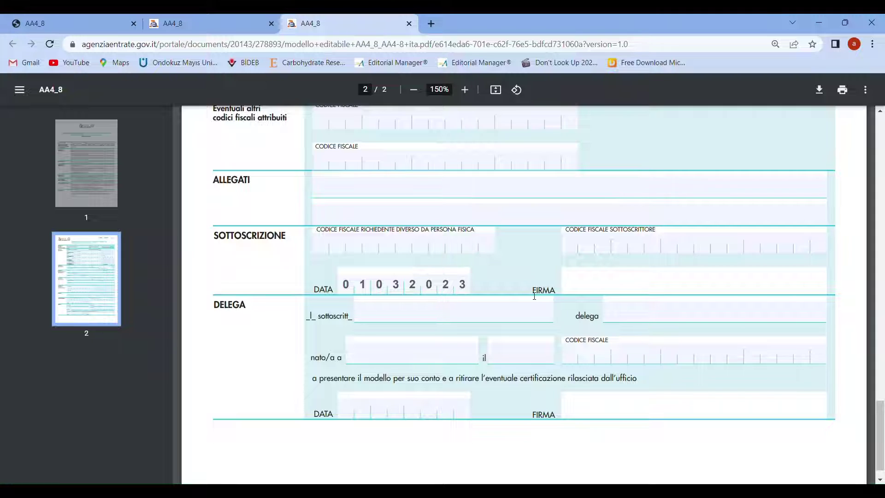
scroll(534, 296, down, 1)
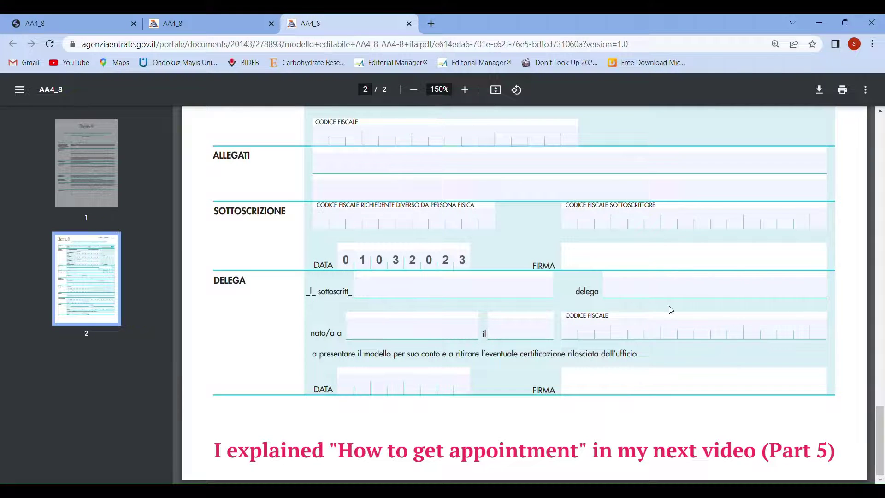
scroll(670, 310, up, 1)
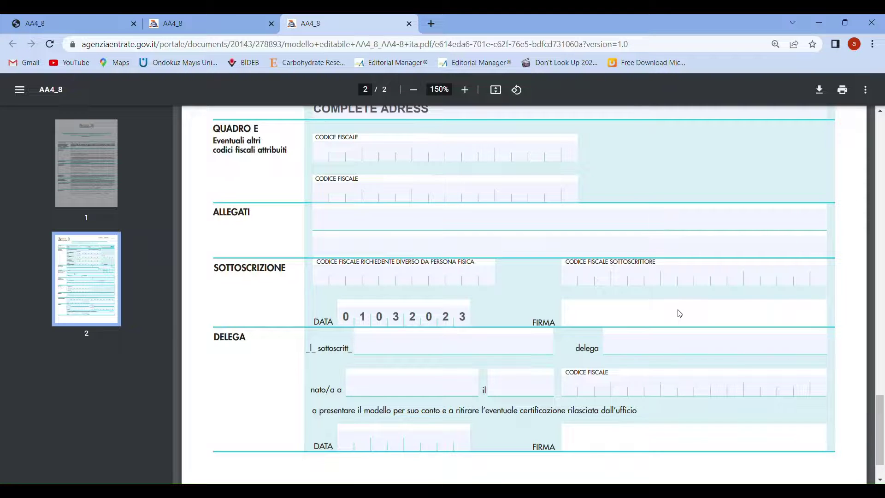
scroll(679, 314, up, 5)
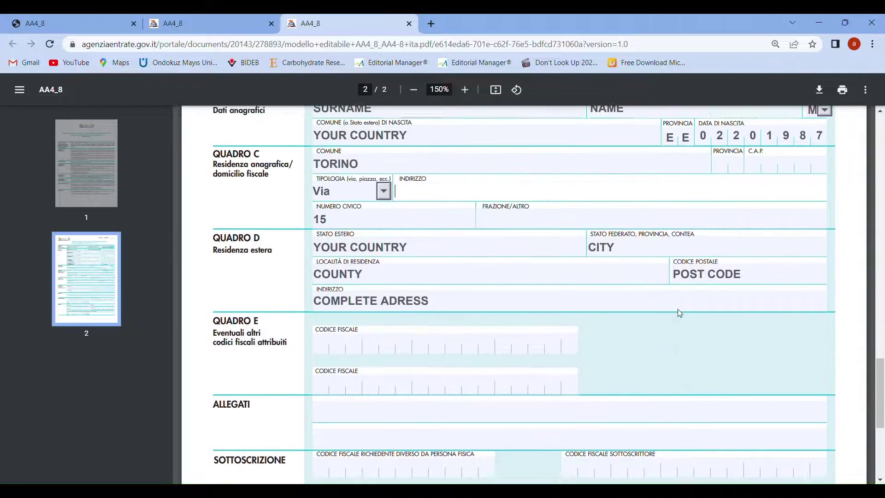
scroll(679, 314, up, 2)
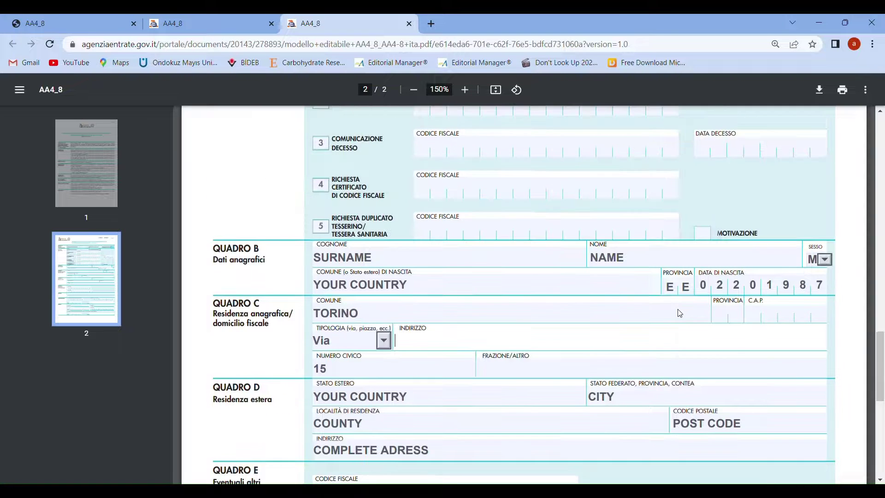
scroll(680, 314, up, 2)
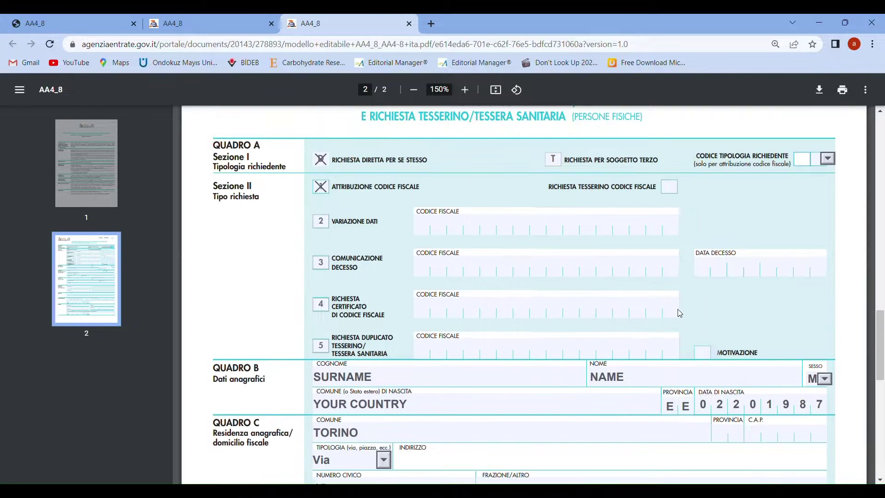
scroll(680, 313, up, 2)
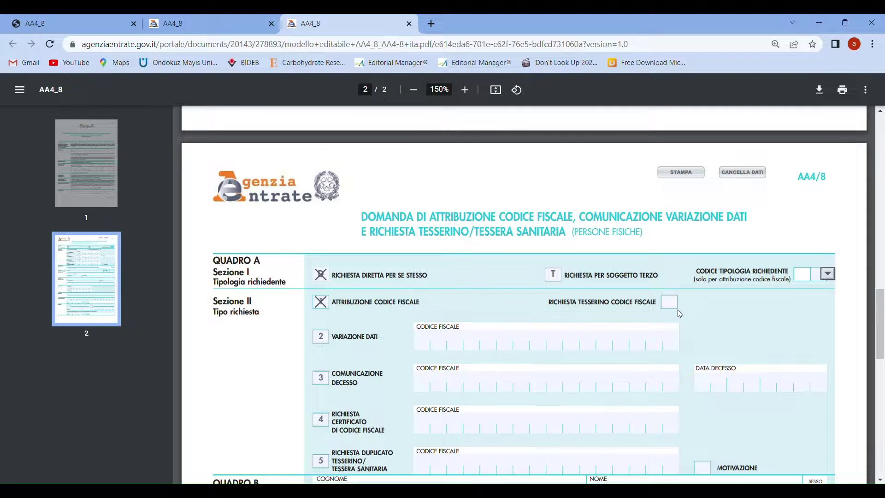